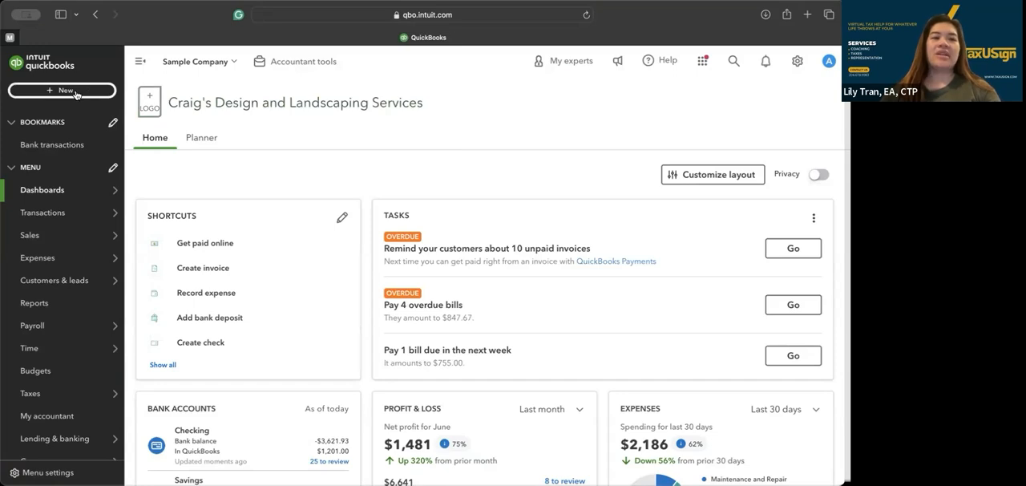
Create a new journal entry and set its journal date to 05/31/2024
{"action": "left_click", "coordinate": [76, 91]}
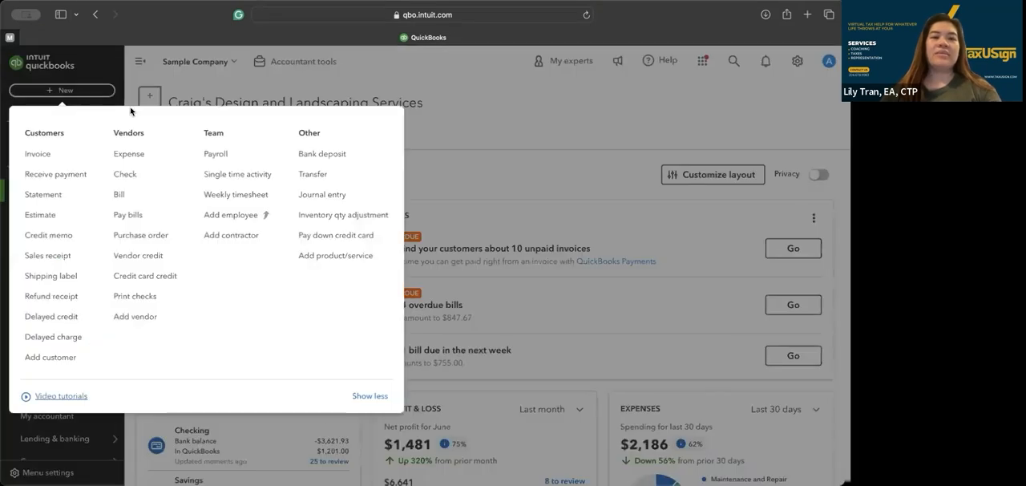
{"action": "left_click", "coordinate": [318, 197]}
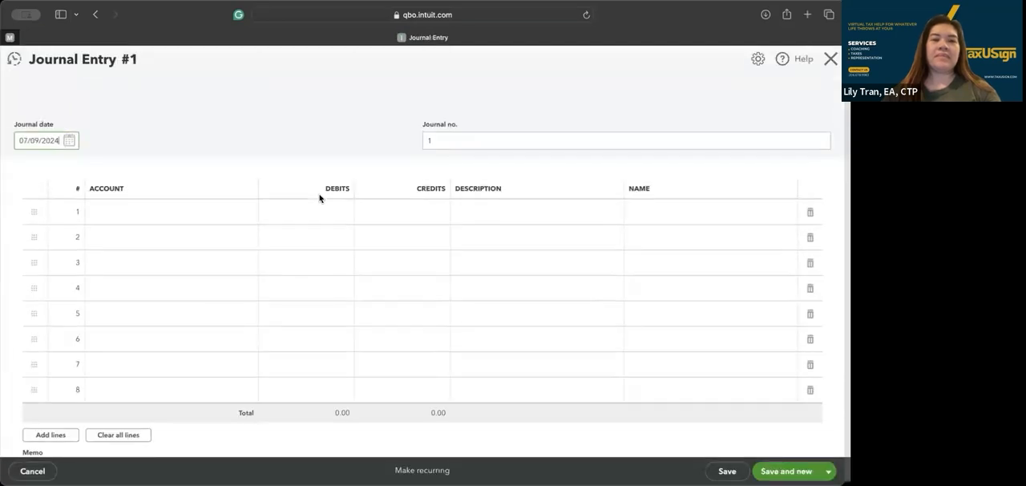
{"action": "left_click_drag", "start_coordinate": [61, 140], "coordinate": [4, 137]}
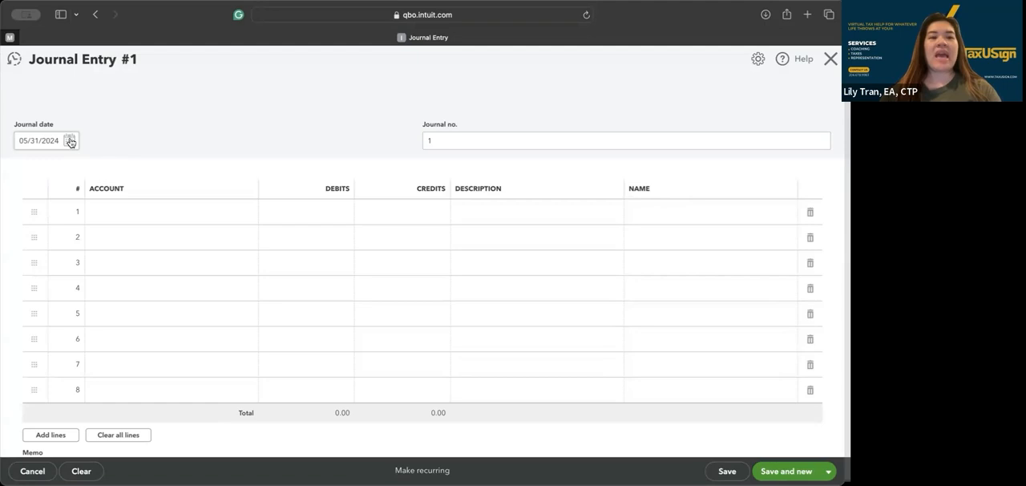
Set the account on line 1 of the journal entry to Office Expenses
{"action": "left_click", "coordinate": [126, 218]}
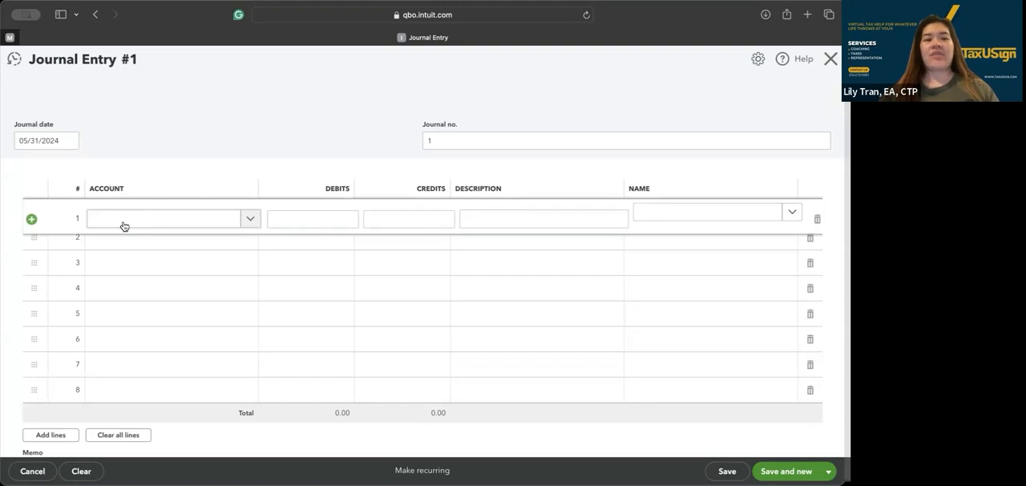
{"action": "left_click", "coordinate": [124, 224]}
{"action": "type", "text": "offi"}
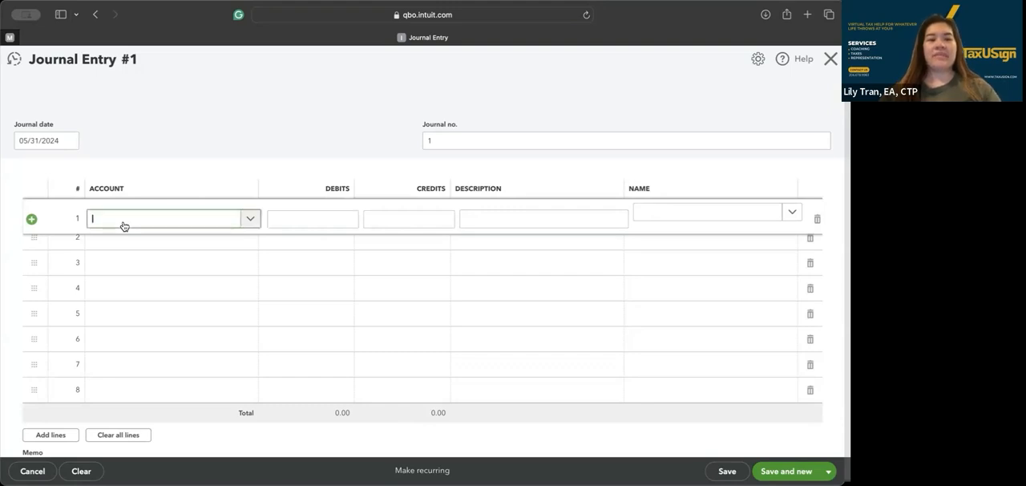
{"action": "type", "text": "ce"}
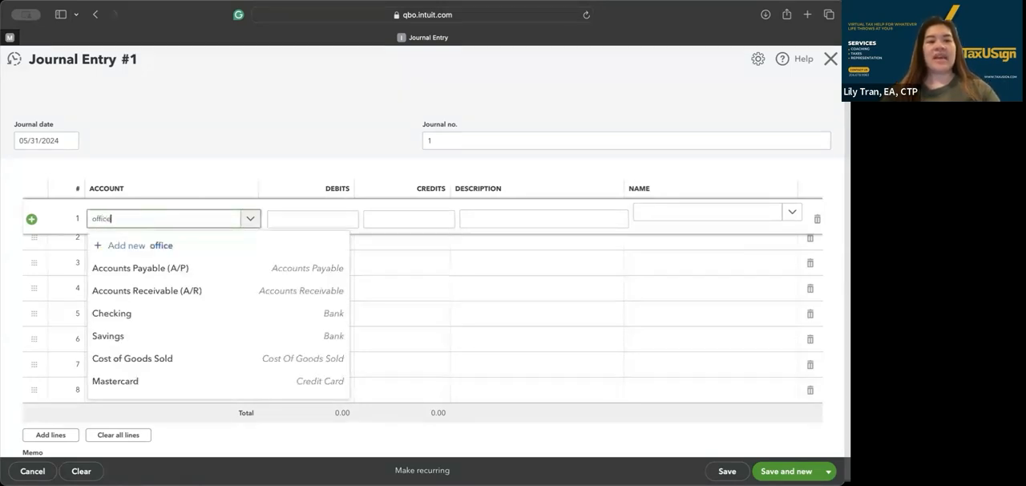
{"action": "left_click", "coordinate": [148, 271]}
Set the account on line 2 to Meals and Entertainment and on line 3 to Supplies
{"action": "left_click", "coordinate": [173, 249]}
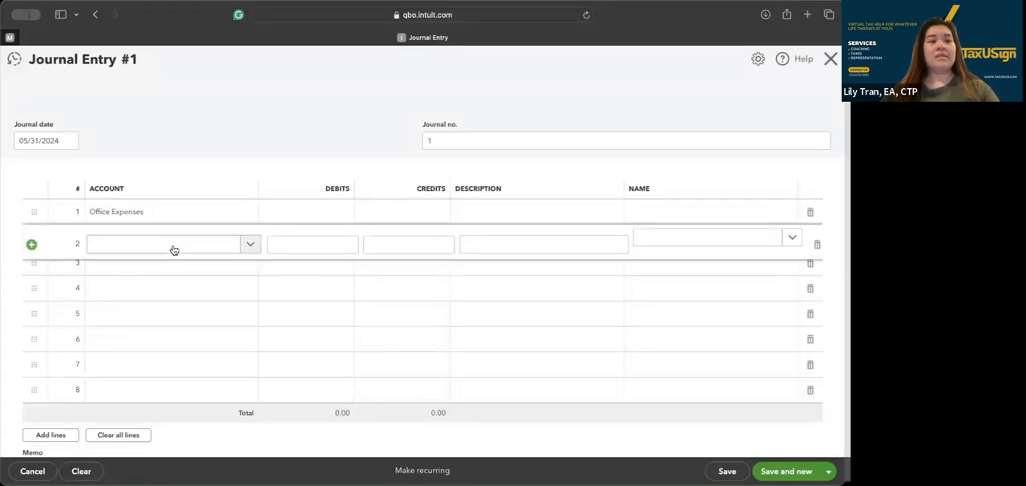
{"action": "left_click", "coordinate": [173, 249]}
{"action": "type", "text": "meal"}
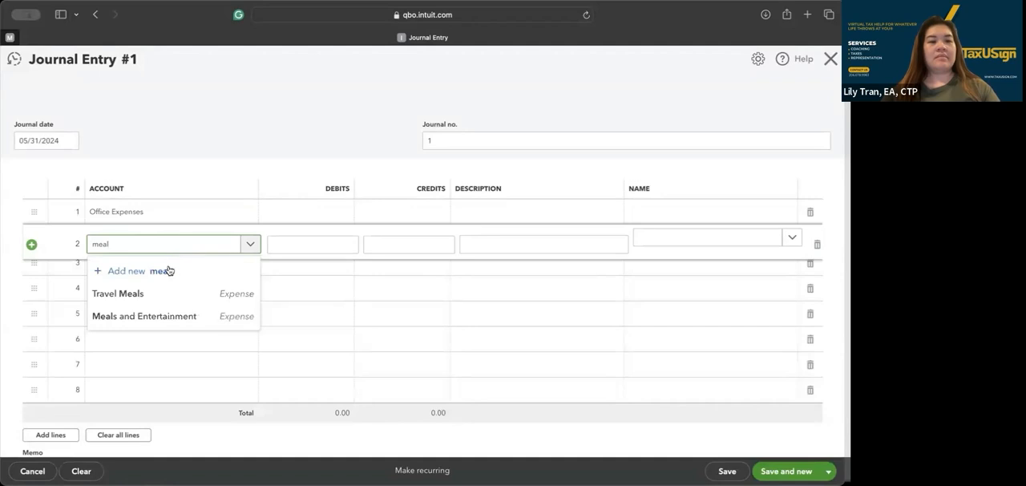
{"action": "left_click", "coordinate": [172, 316]}
{"action": "left_click", "coordinate": [165, 271]}
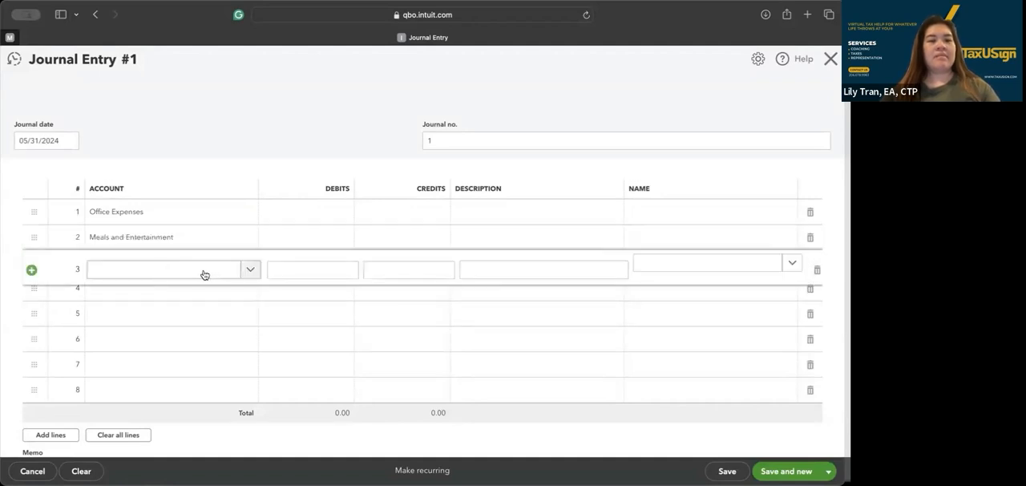
{"action": "left_click", "coordinate": [204, 275]}
{"action": "type", "text": "supplies"}
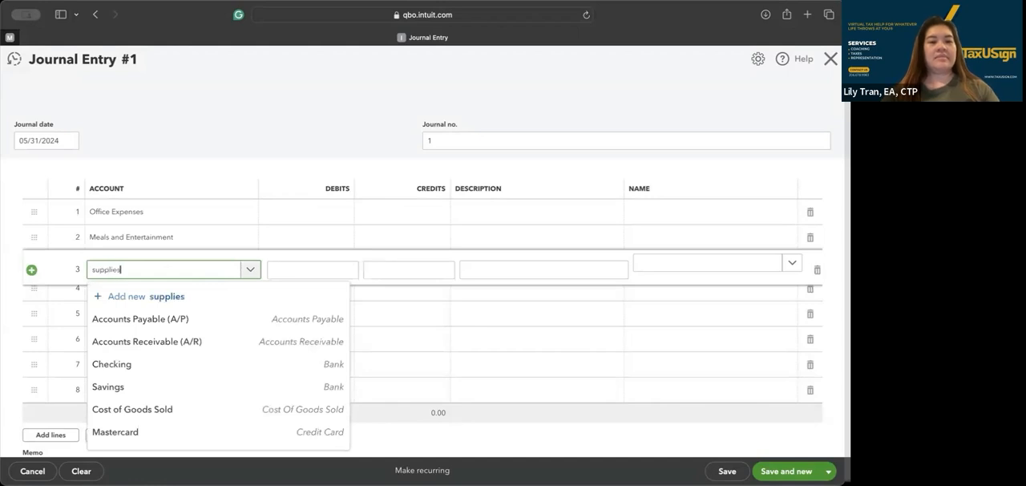
{"action": "left_click", "coordinate": [192, 319]}
Enter debits of 545 for Office Expenses, 45 for Meals and Entertainment and 613 for Supplies
{"action": "left_click", "coordinate": [290, 215]}
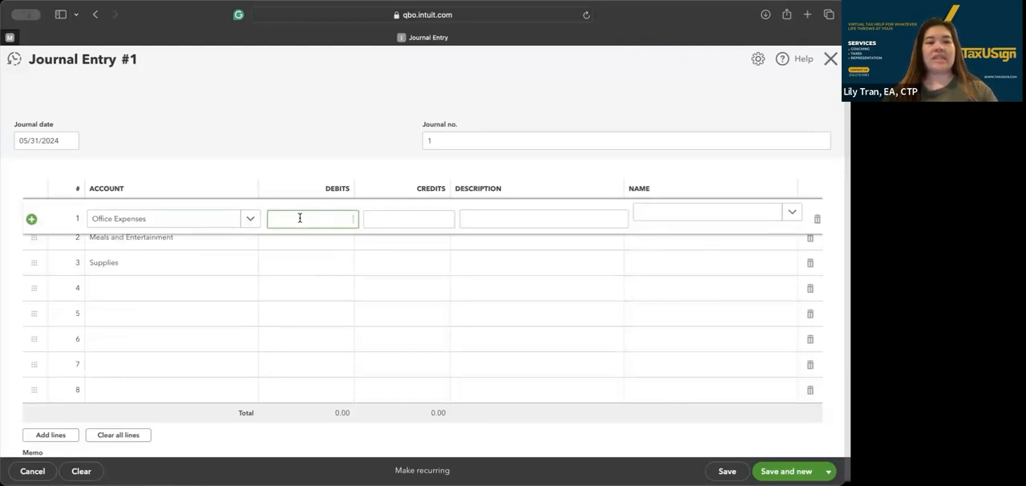
{"action": "type", "text": "545"}
{"action": "key", "text": "Tab"}
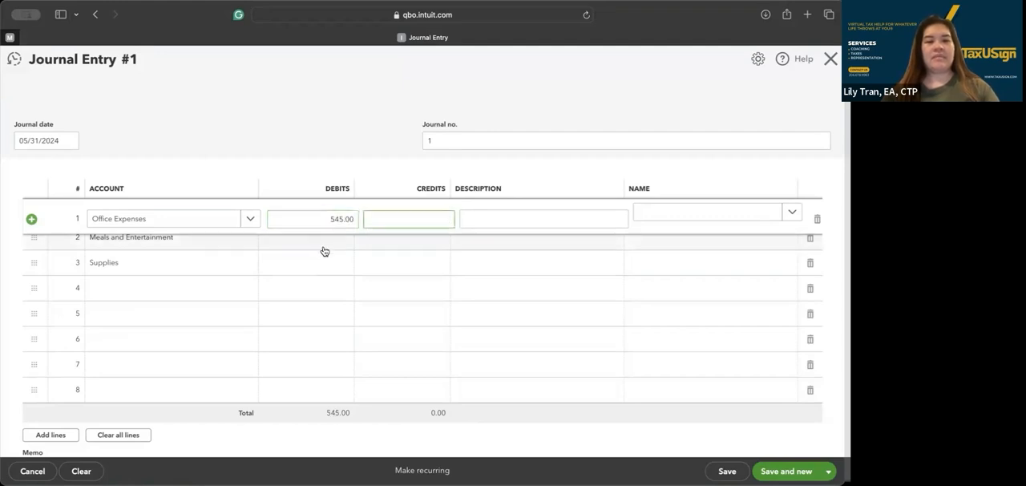
{"action": "left_click", "coordinate": [324, 245]}
{"action": "type", "text": "45"}
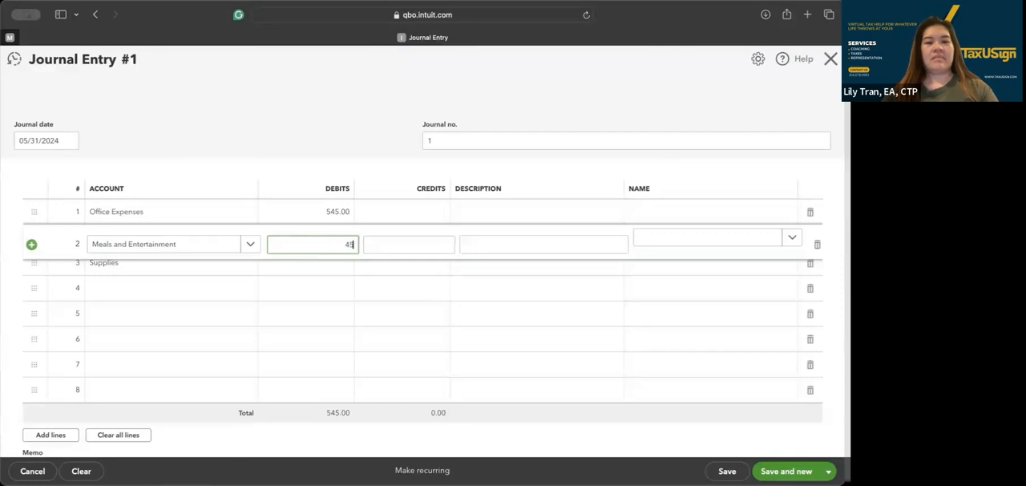
{"action": "key", "text": "Tab"}
{"action": "left_click", "coordinate": [324, 271]}
{"action": "type", "text": "613"}
{"action": "key", "text": "Tab"}
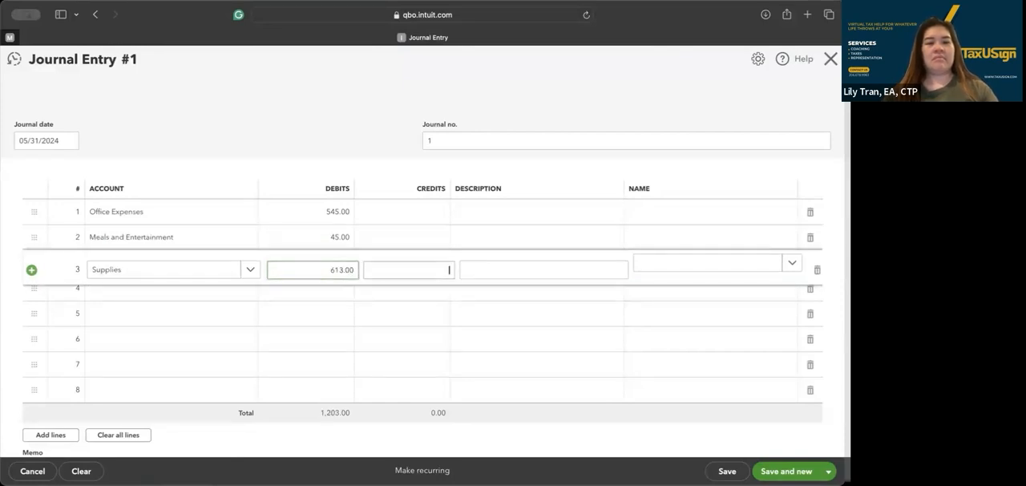
Search line 4's account choices for "owner", "inve" and "mem", and look through the account list for a suitable equity account
{"action": "left_click", "coordinate": [228, 296]}
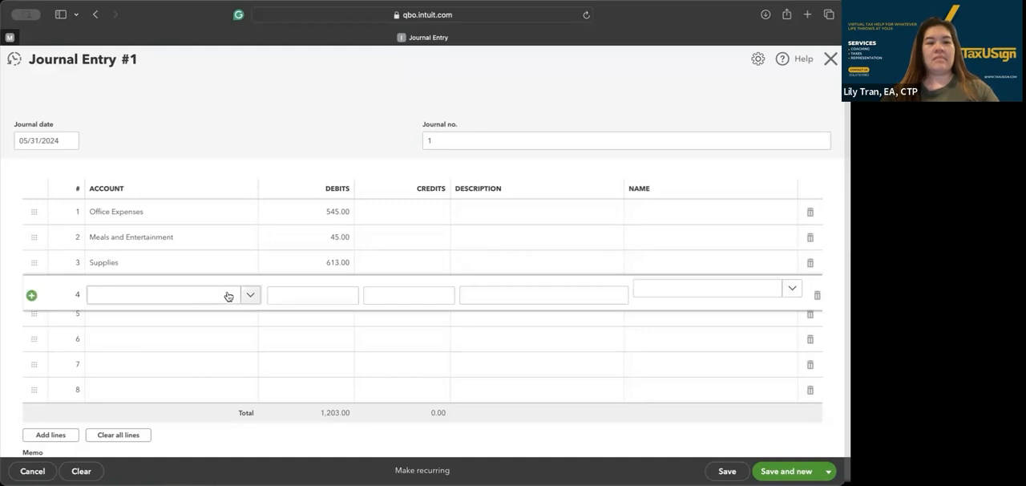
{"action": "type", "text": "owner"}
{"action": "key", "text": "BackSpace"}
{"action": "key", "text": "BackSpace"}
{"action": "key", "text": "BackSpace"}
{"action": "key", "text": "BackSpace"}
{"action": "key", "text": "BackSpace"}
{"action": "type", "text": "inve"}
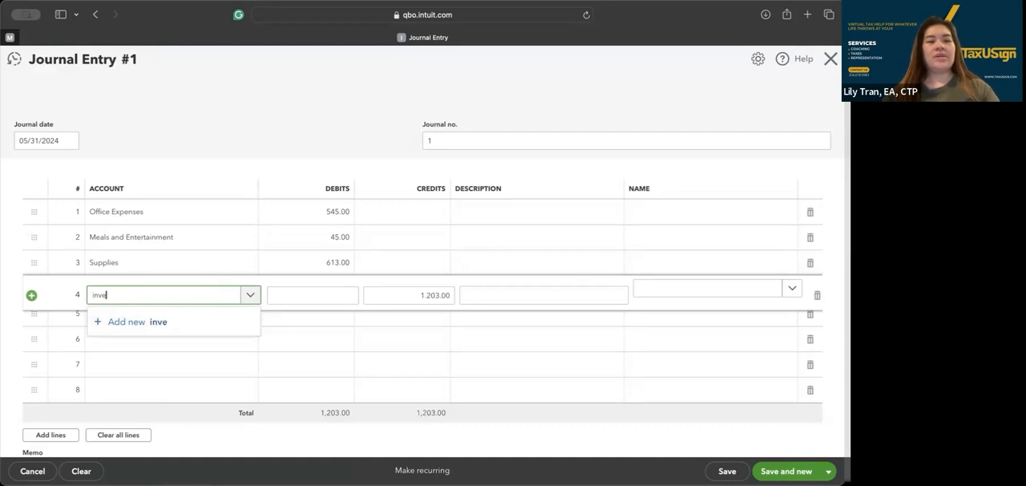
{"action": "key", "text": "BackSpace"}
{"action": "key", "text": "BackSpace"}
{"action": "key", "text": "BackSpace"}
{"action": "key", "text": "BackSpace"}
{"action": "type", "text": "mem"}
{"action": "key", "text": "BackSpace"}
{"action": "key", "text": "BackSpace"}
{"action": "key", "text": "BackSpace"}
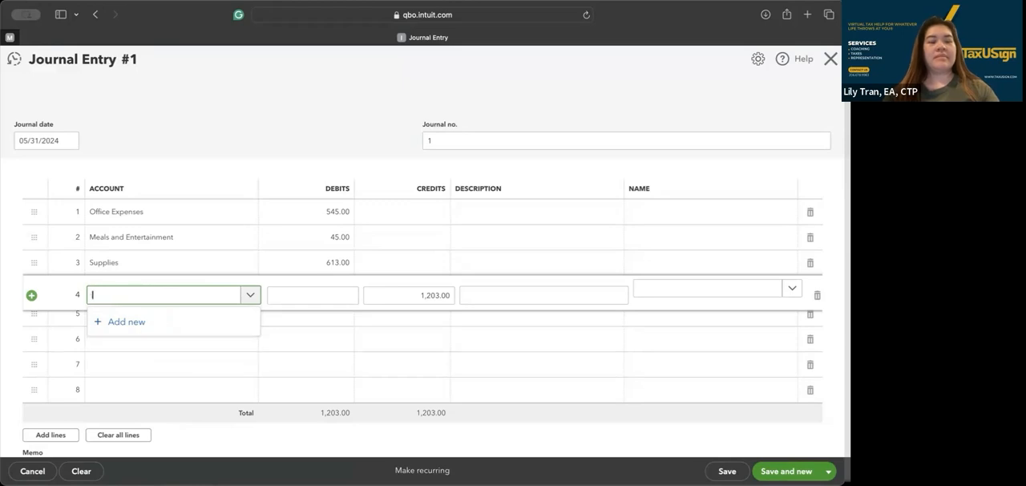
{"action": "scroll", "coordinate": [255, 324], "scroll_direction": "down", "scroll_amount": 5}
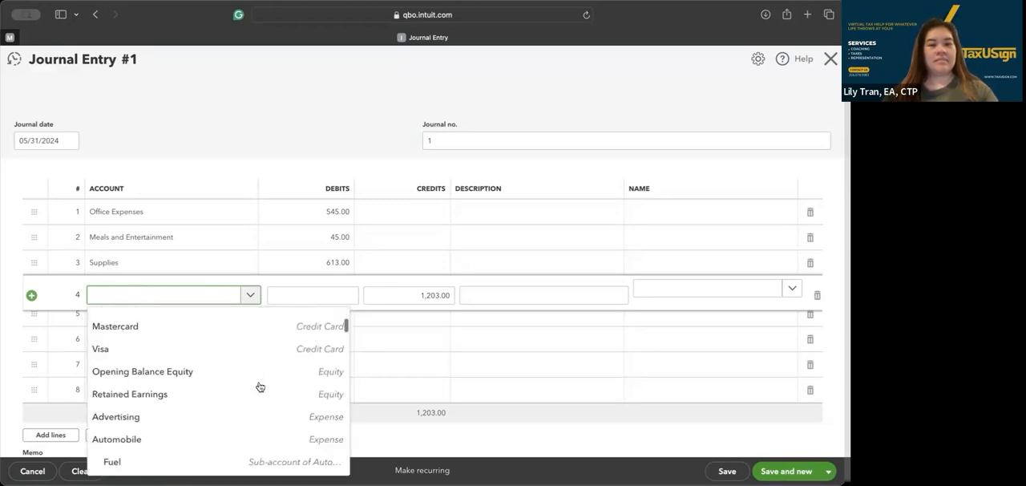
{"action": "scroll", "coordinate": [250, 370], "scroll_direction": "down", "scroll_amount": 4}
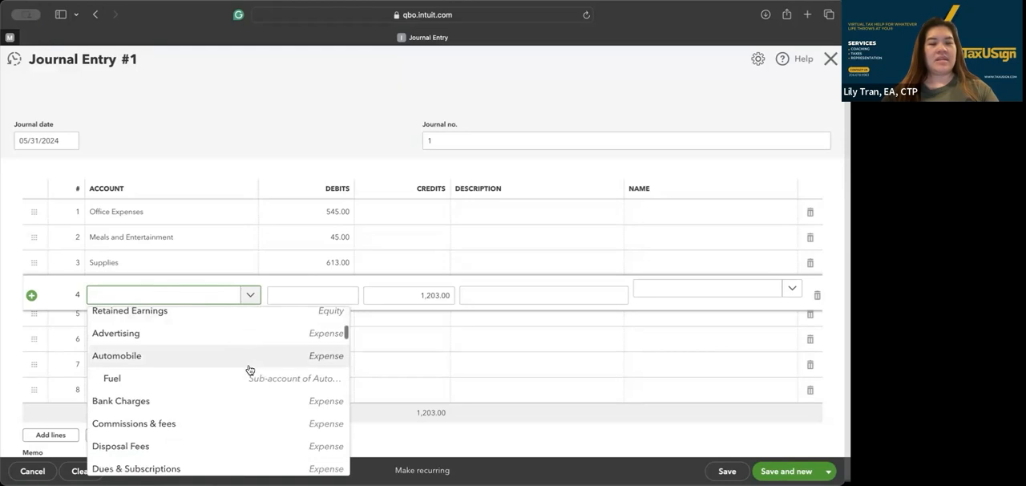
{"action": "scroll", "coordinate": [250, 370], "scroll_direction": "down", "scroll_amount": 4}
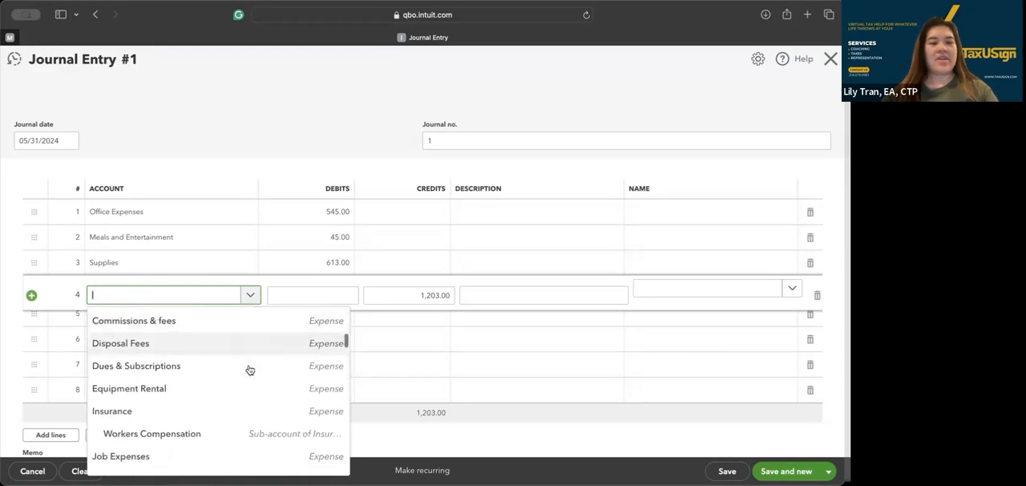
{"action": "scroll", "coordinate": [250, 369], "scroll_direction": "up", "scroll_amount": 5}
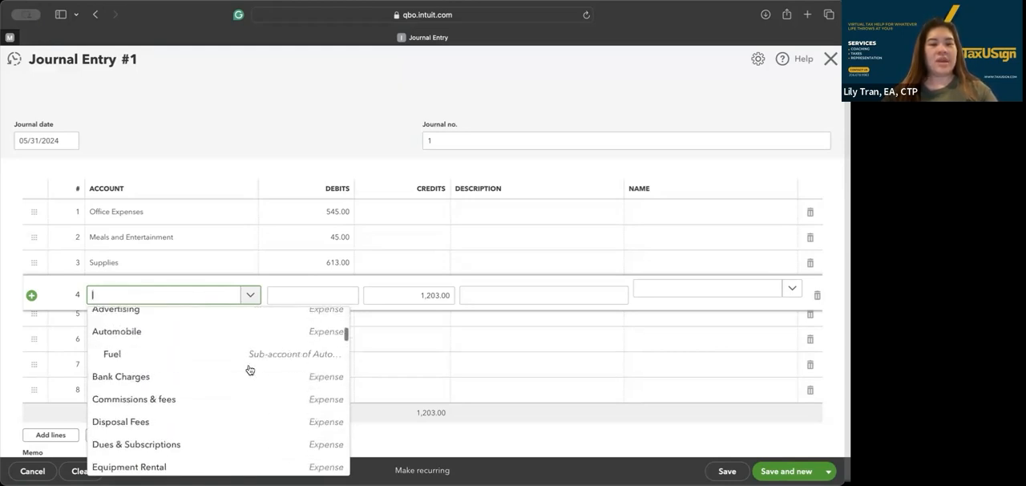
Start adding a new account named Owner's Contributions from line 4 of the journal entry
{"action": "type", "text": "Owner's C"}
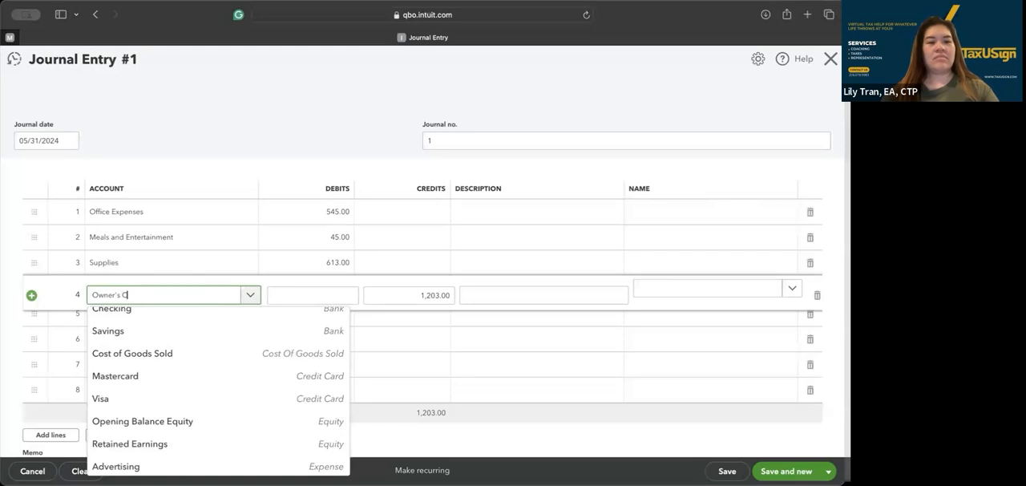
{"action": "type", "text": "ontributions"}
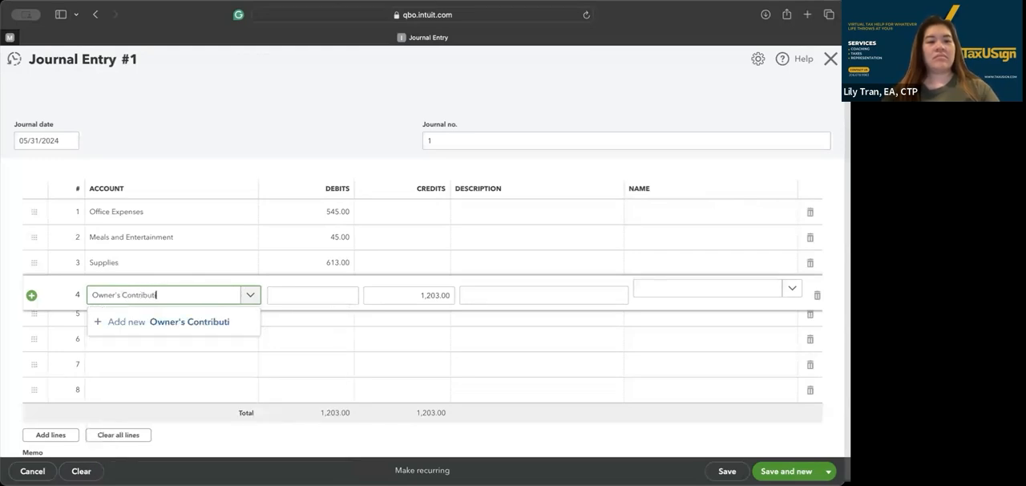
{"action": "left_click", "coordinate": [208, 325]}
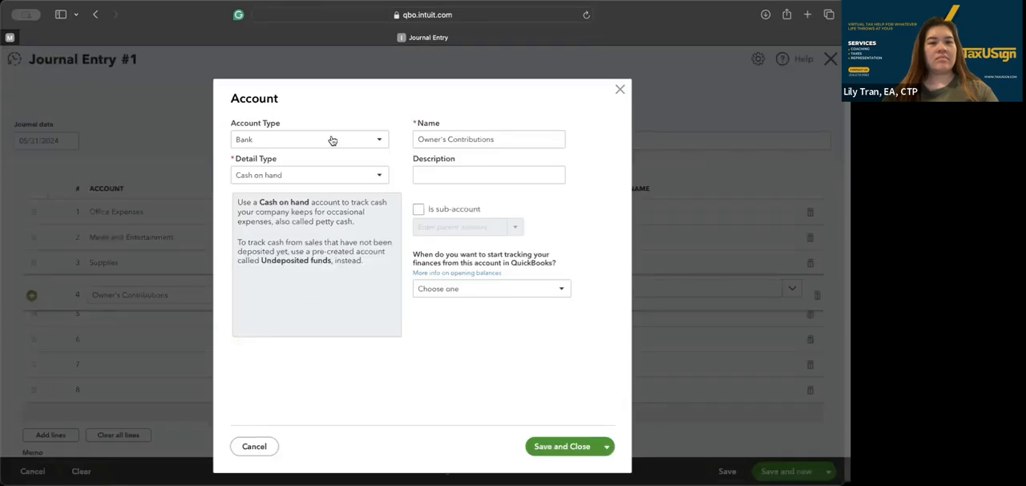
Give the Owner's Contributions account the type Equity and detail type Owner's Equity, and save it
{"action": "left_click", "coordinate": [330, 140]}
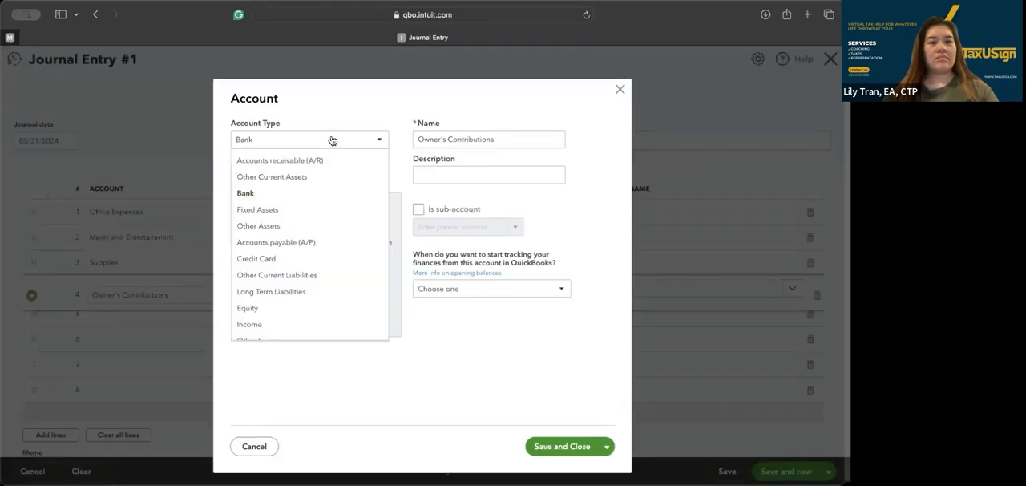
{"action": "scroll", "coordinate": [317, 257], "scroll_direction": "down", "scroll_amount": 2}
{"action": "left_click", "coordinate": [311, 264]}
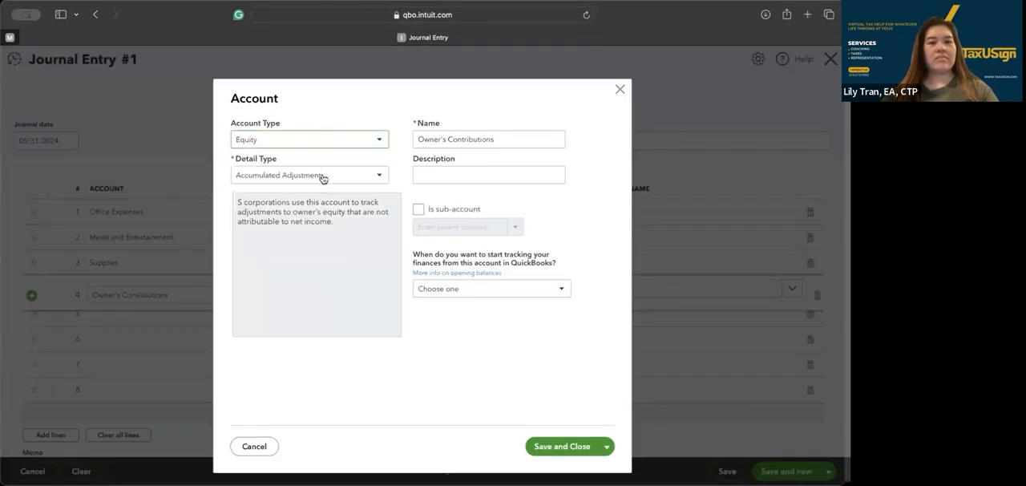
{"action": "left_click", "coordinate": [321, 176]}
{"action": "scroll", "coordinate": [317, 299], "scroll_direction": "down", "scroll_amount": 1}
{"action": "left_click", "coordinate": [313, 283]}
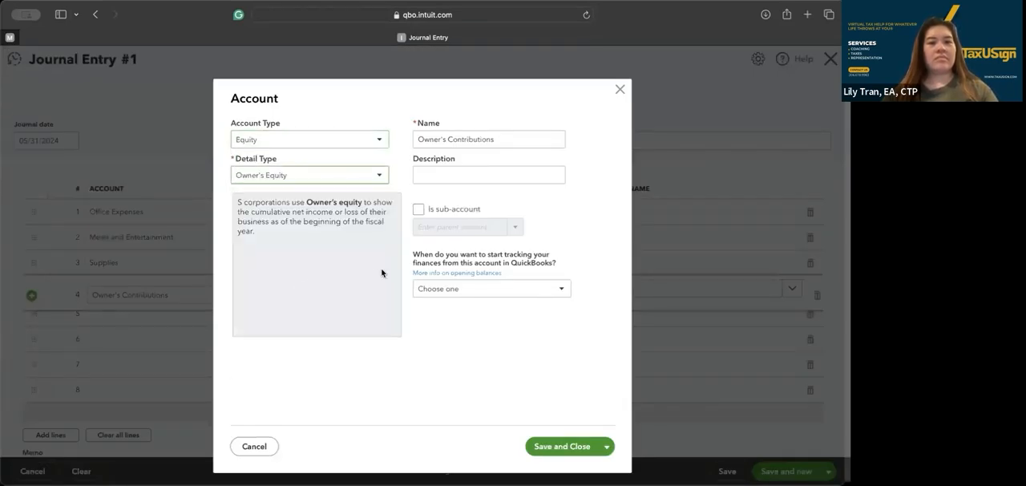
{"action": "left_click", "coordinate": [549, 451]}
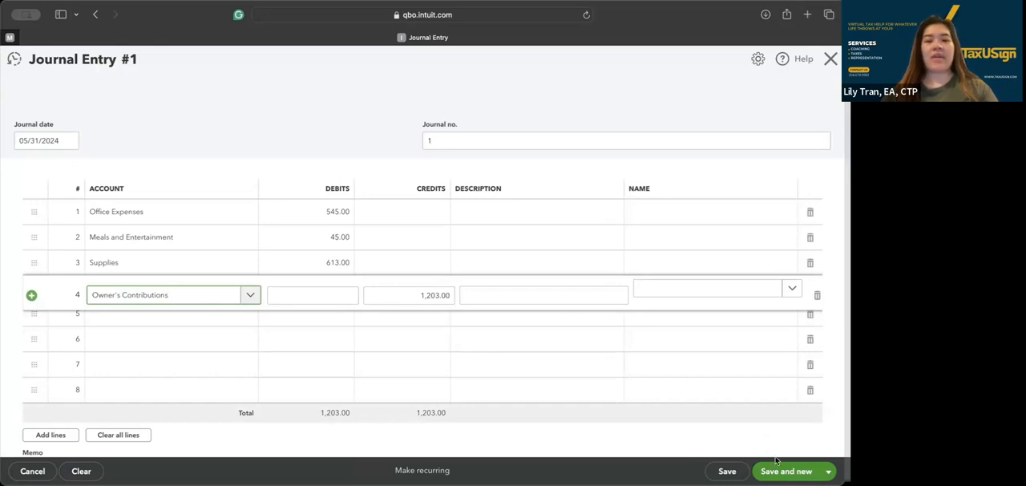
Save and close the journal entry
{"action": "left_click", "coordinate": [829, 470]}
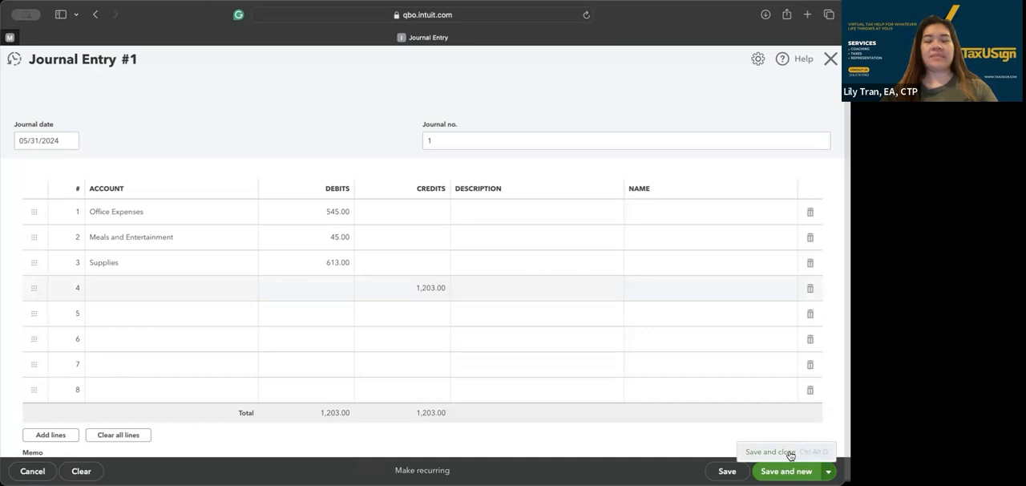